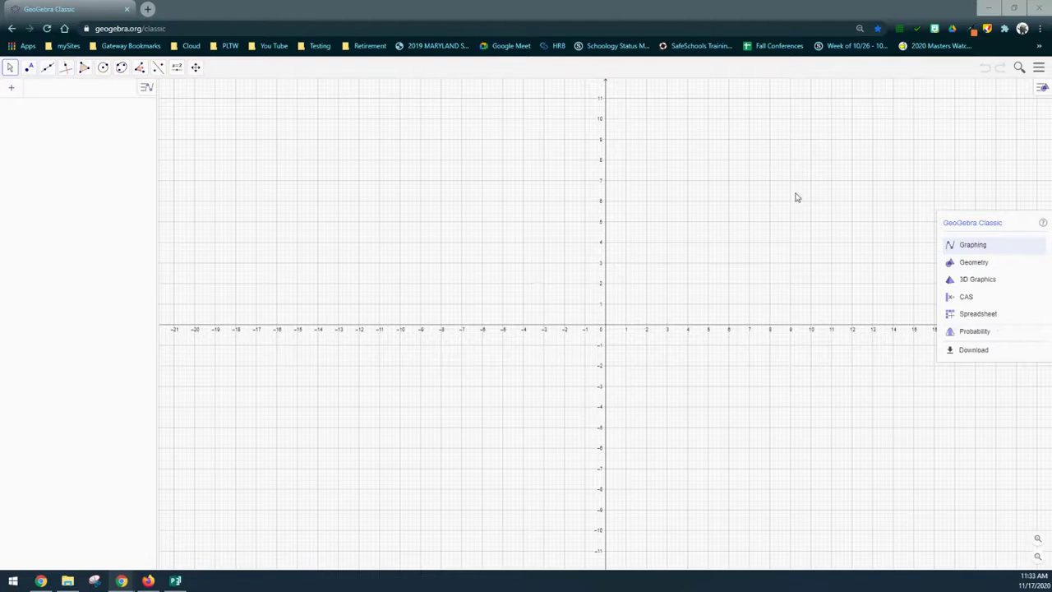
- Hide the coordinate axes and switch the canvas from a square to an isometric grid
left_click(1041, 90)
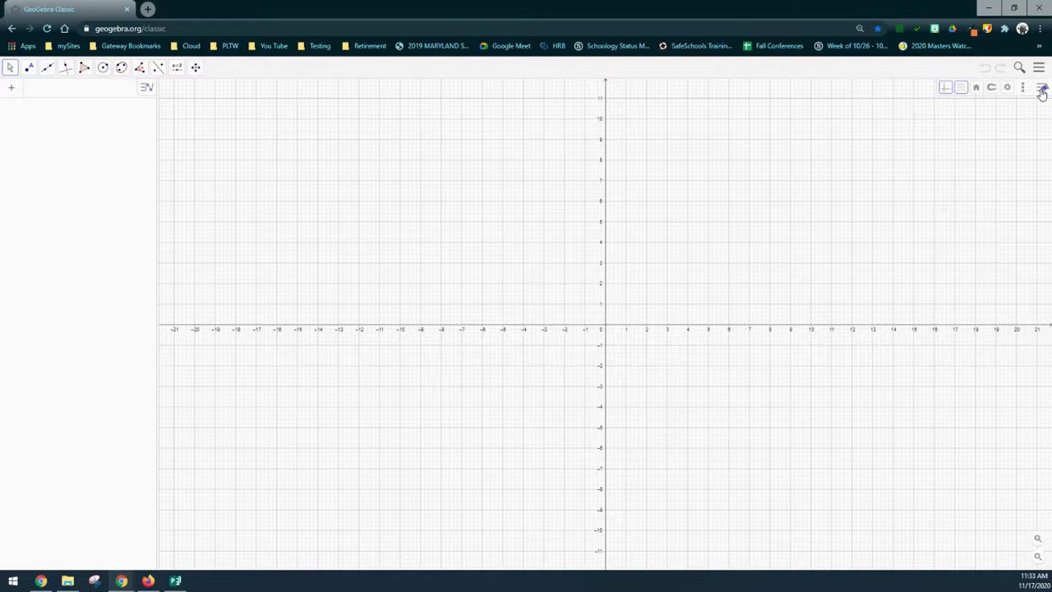
left_click(945, 91)
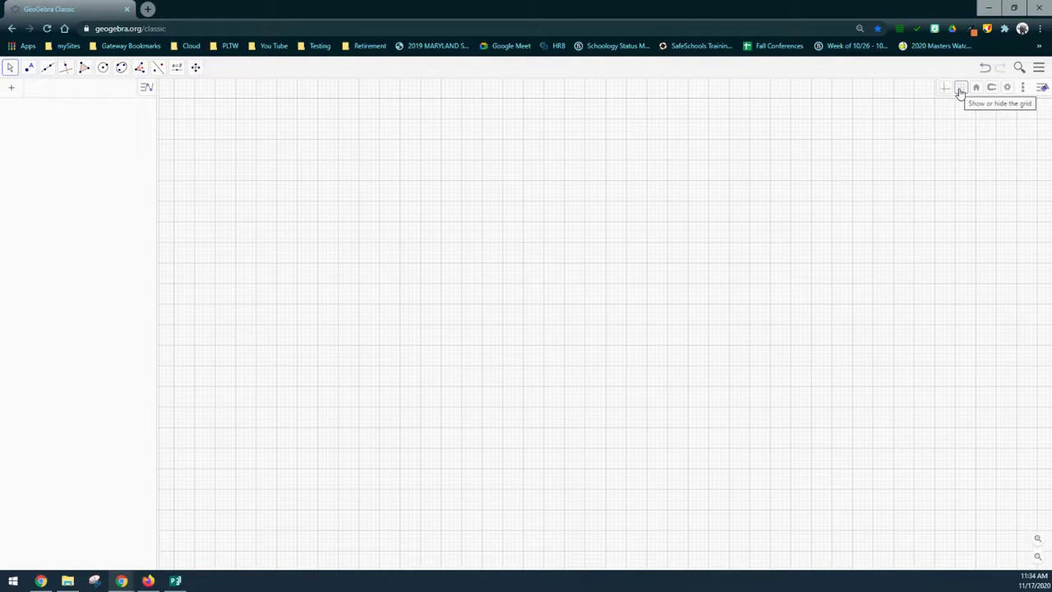
left_click(959, 90)
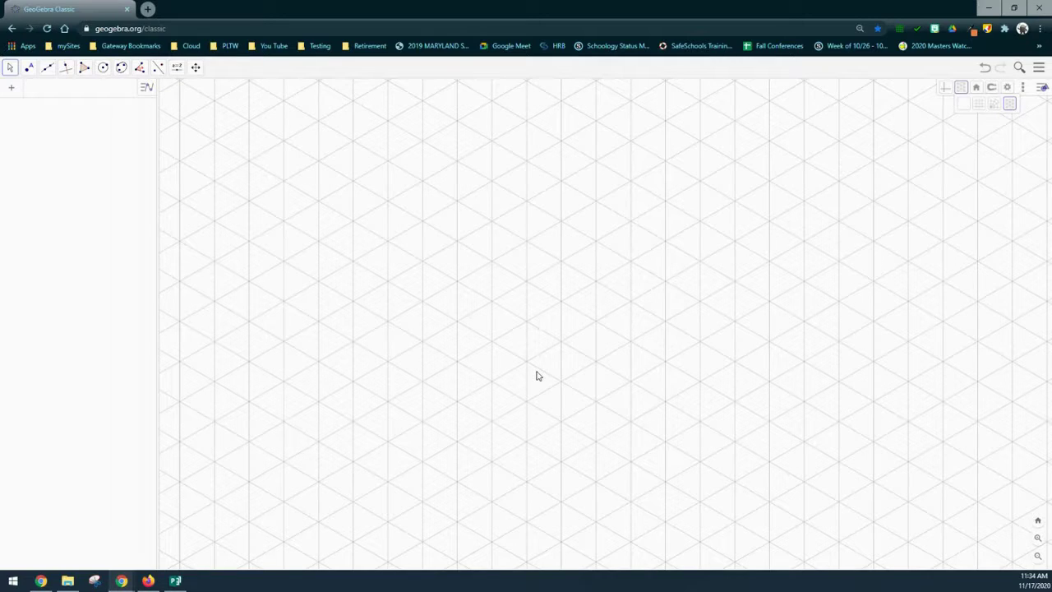
- Pick the Segment tool from the toolbar's line tools group
left_click(48, 69)
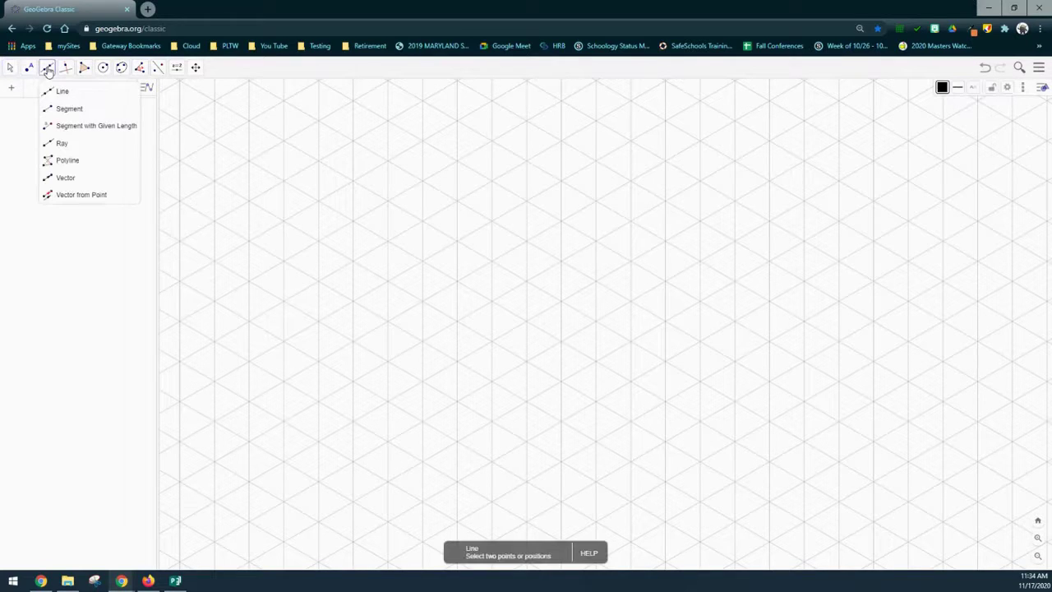
left_click(64, 108)
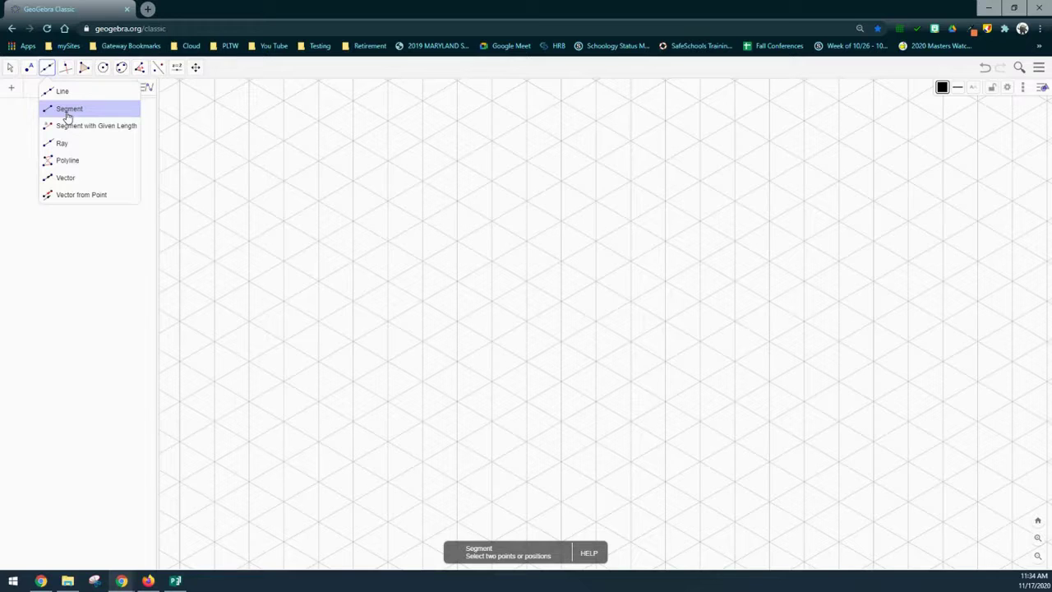
left_click(67, 117)
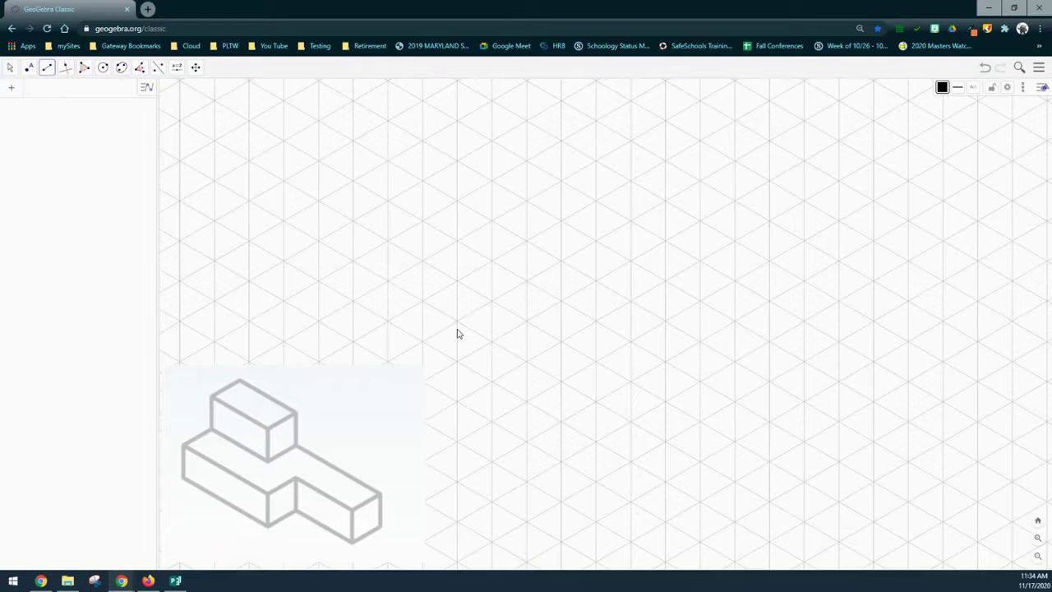
- Draw the front face with segments AB, BC, AD and DC on the isometric grid
left_click(458, 283)
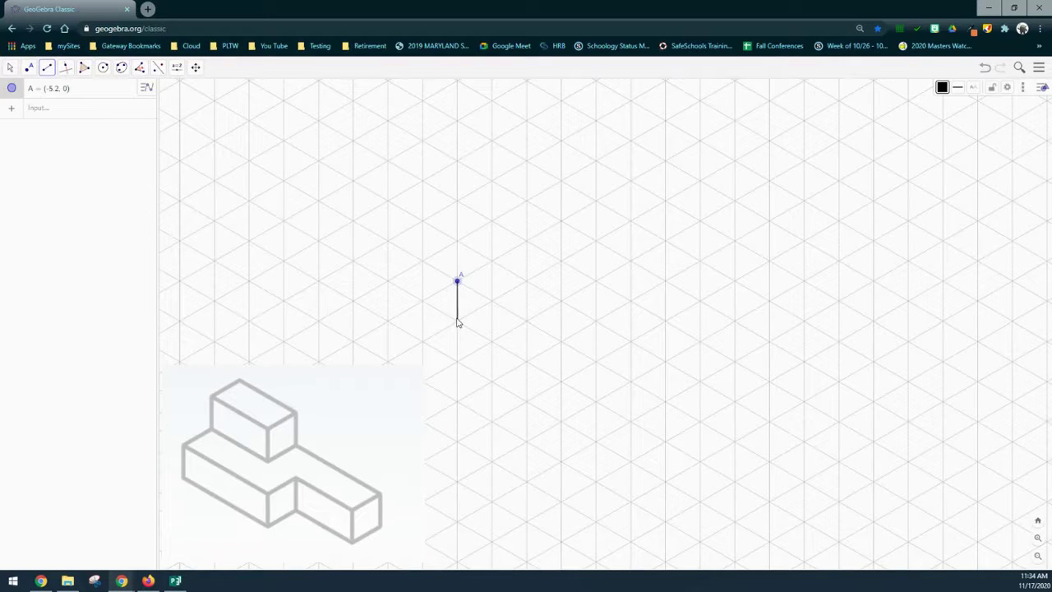
left_click(457, 321)
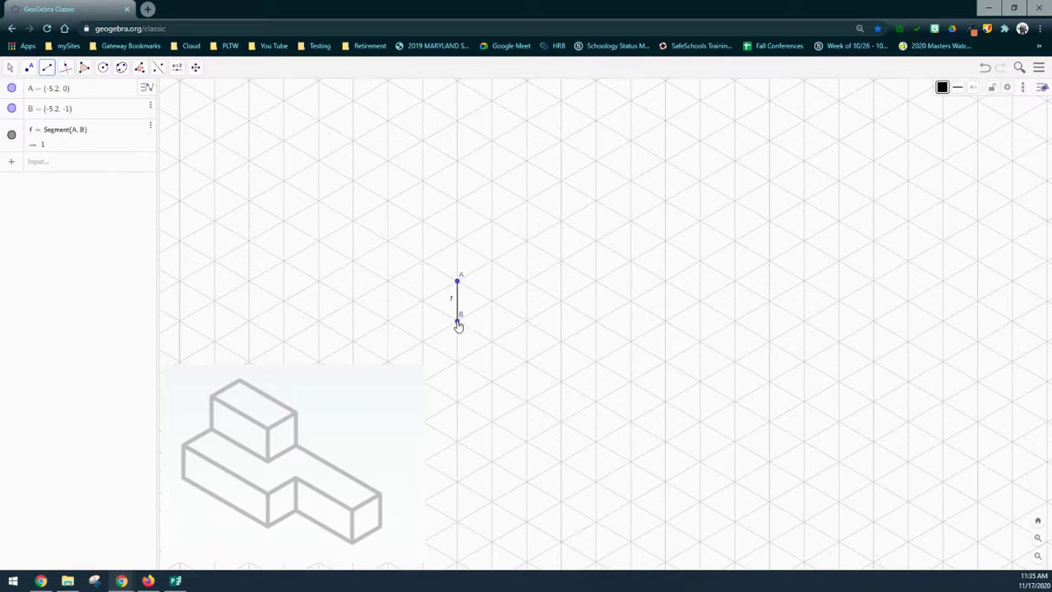
left_click(458, 322)
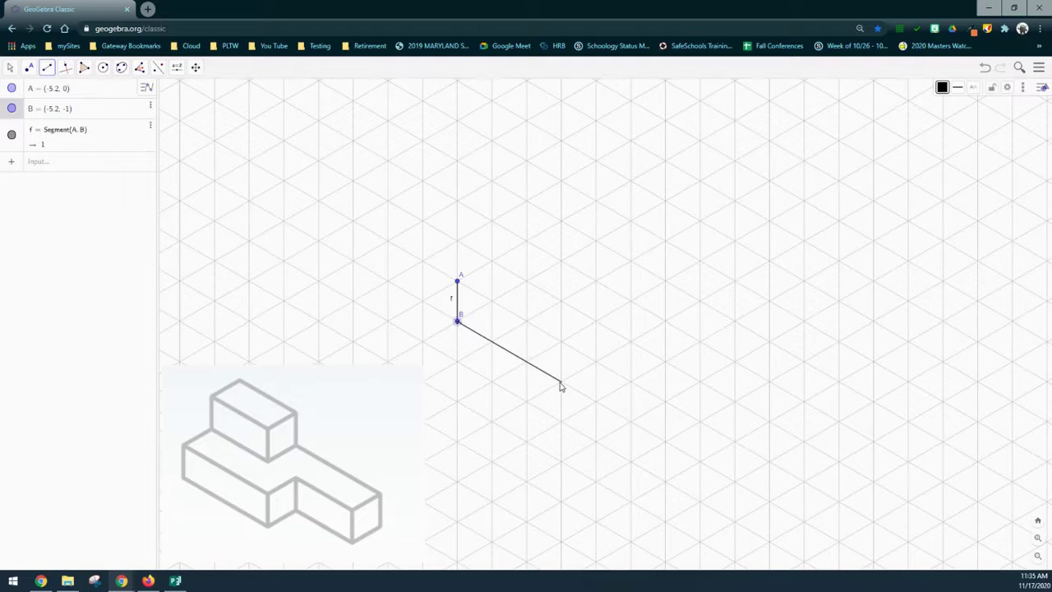
left_click(561, 380)
left_click(458, 281)
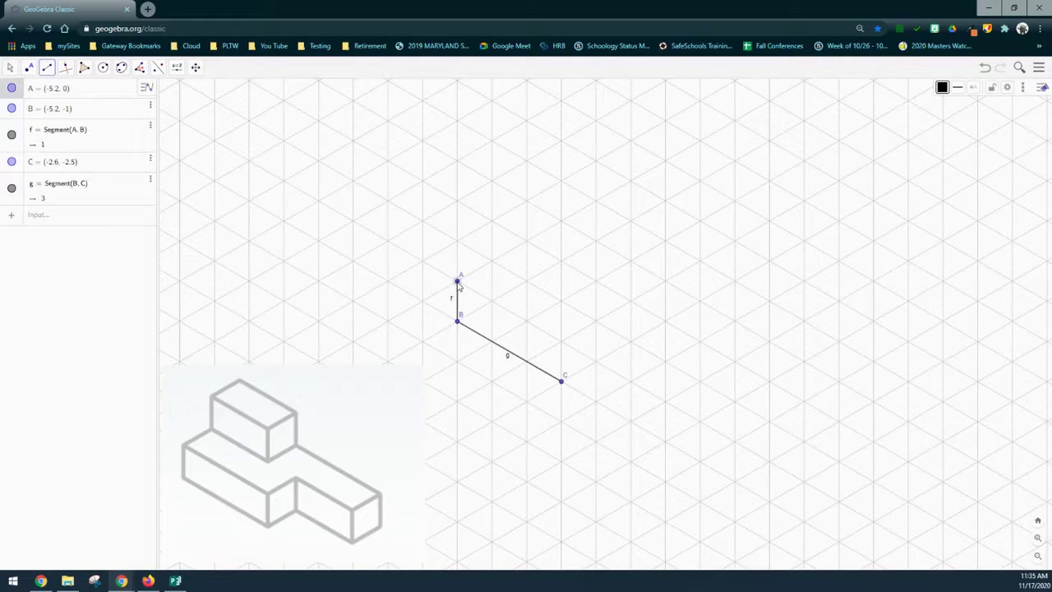
left_click(560, 341)
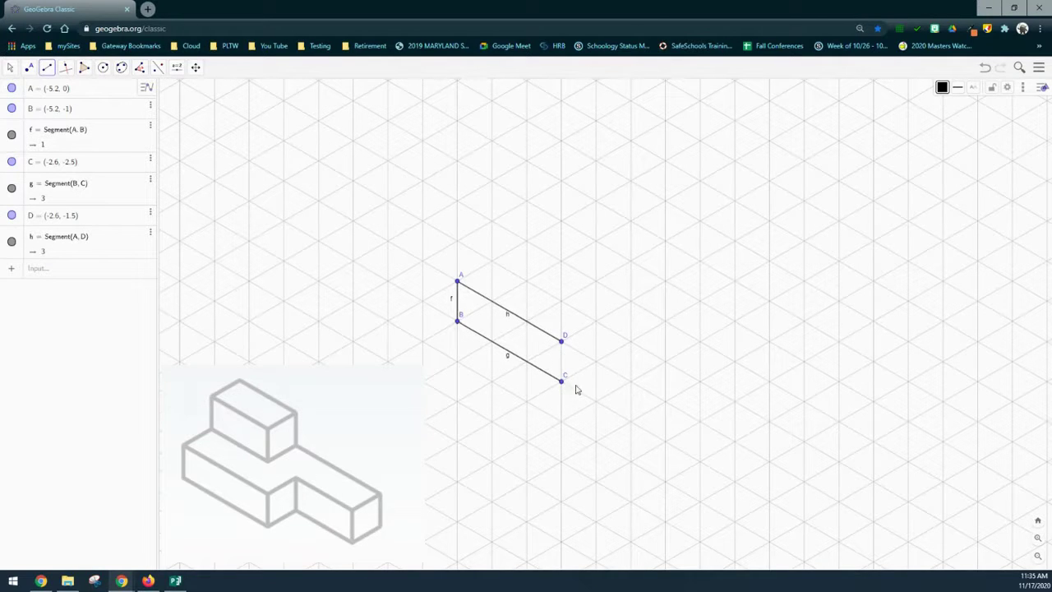
left_click(562, 343)
left_click(562, 381)
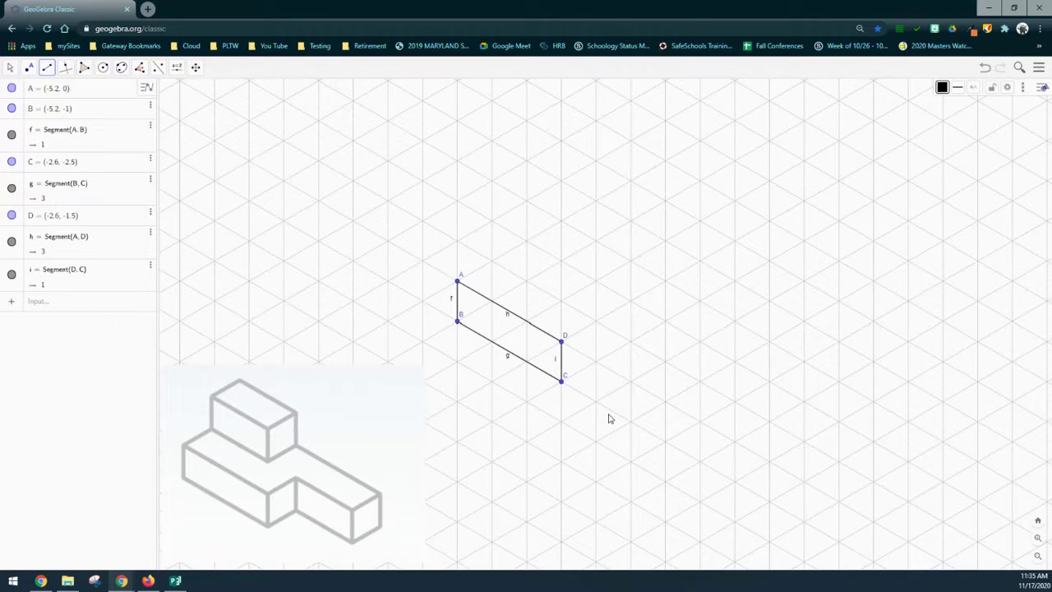
- Add the first step's edges DE, EF, CF, FG and EH
left_click(562, 343)
left_click(596, 322)
left_click(595, 321)
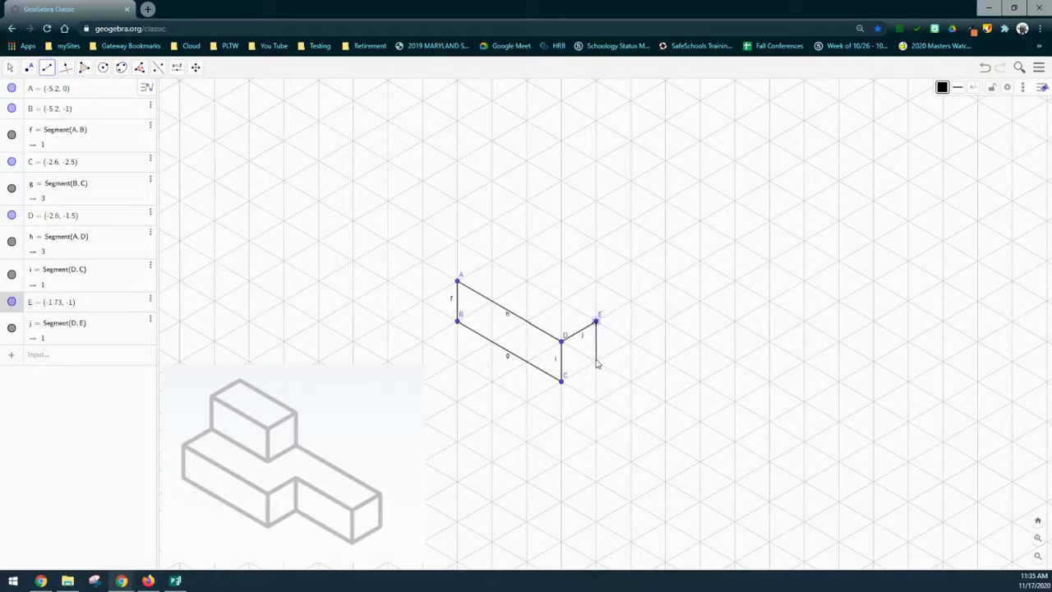
left_click(596, 360)
left_click(562, 381)
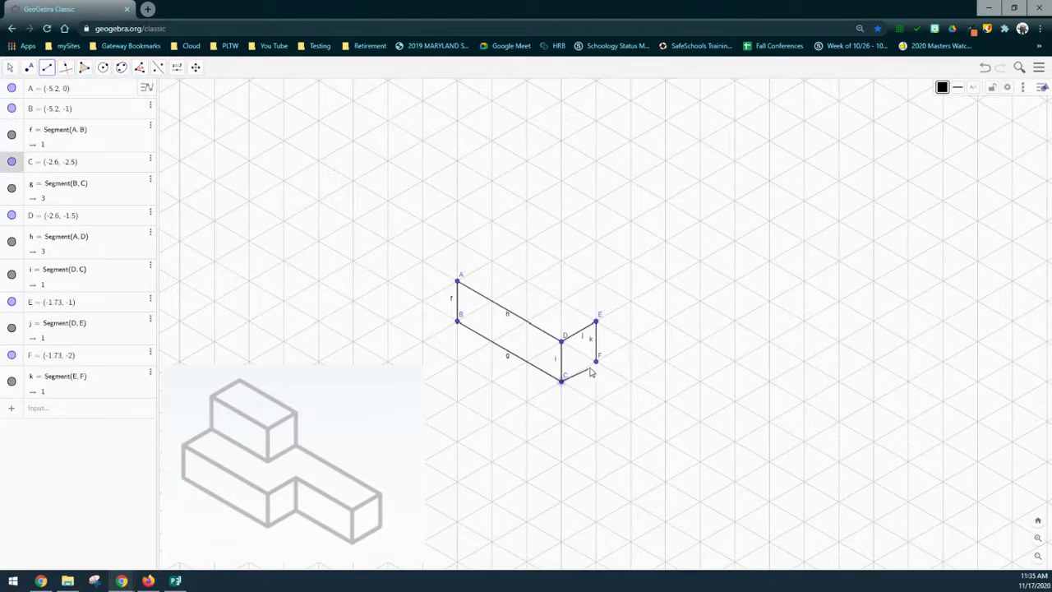
left_click(596, 362)
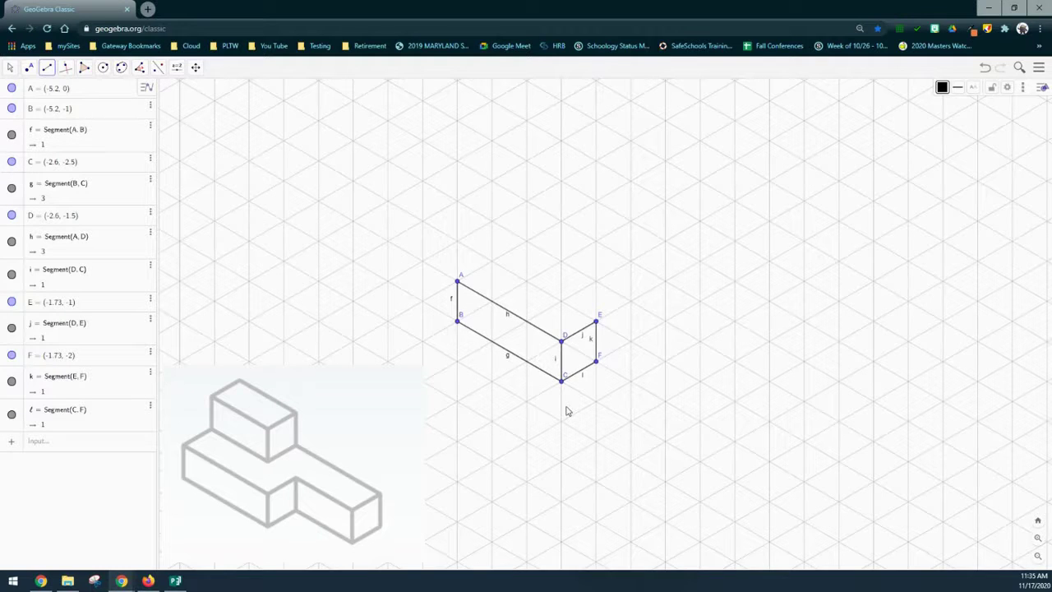
left_click(598, 367)
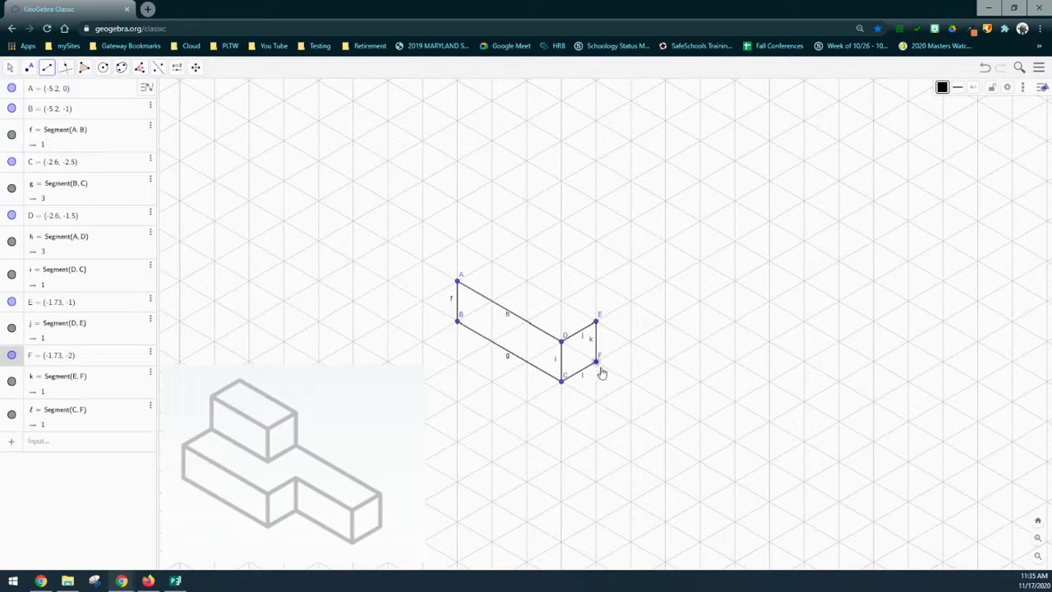
left_click(665, 402)
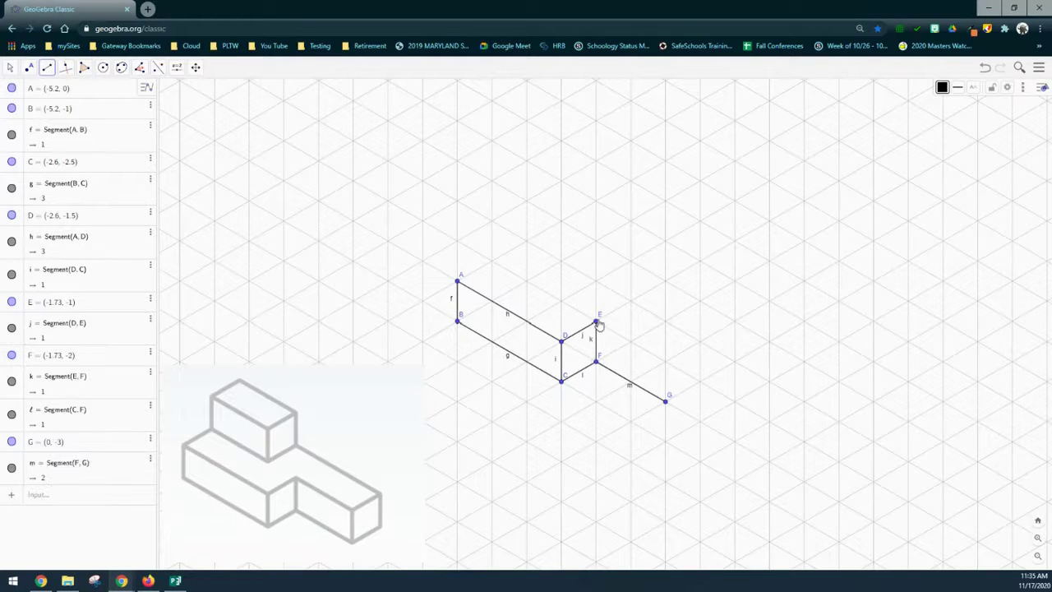
left_click(597, 321)
left_click(666, 362)
left_click(666, 361)
- Draw HG, GI, HJ and JI to close the end face, then the long edge JK
left_click(666, 400)
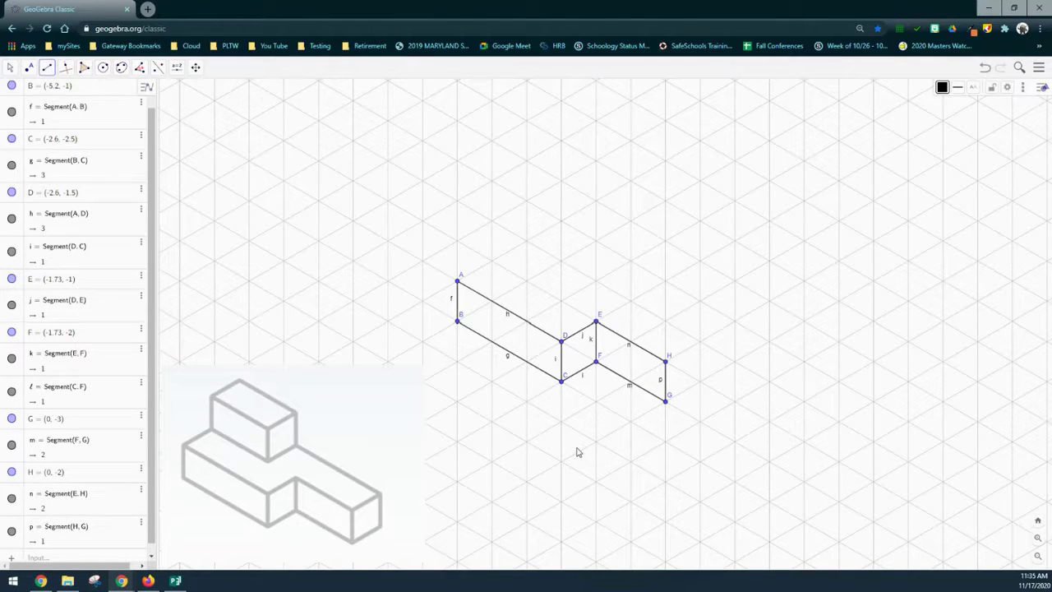
left_click(665, 400)
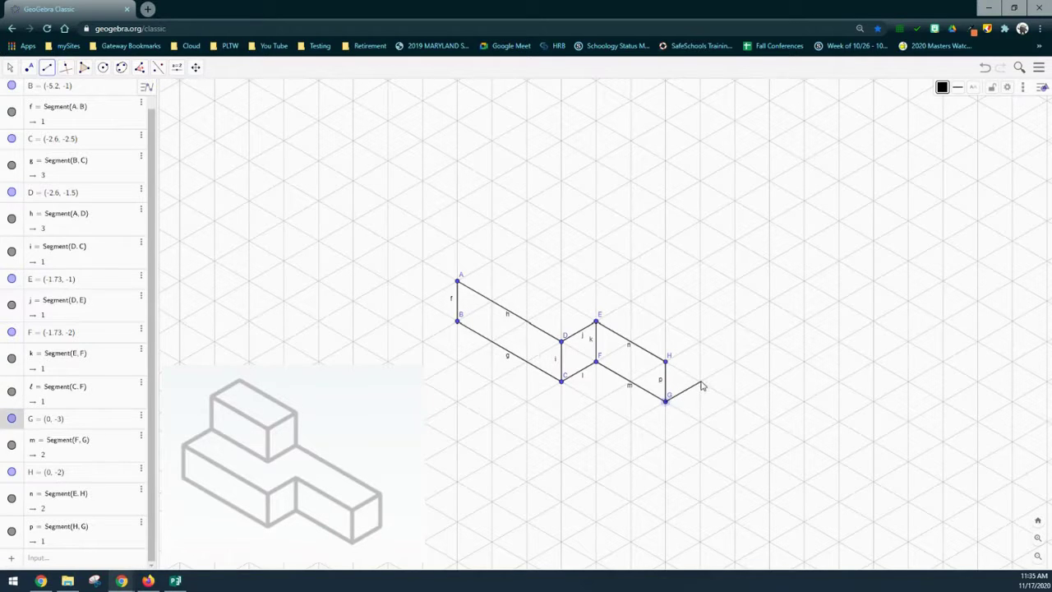
left_click(700, 381)
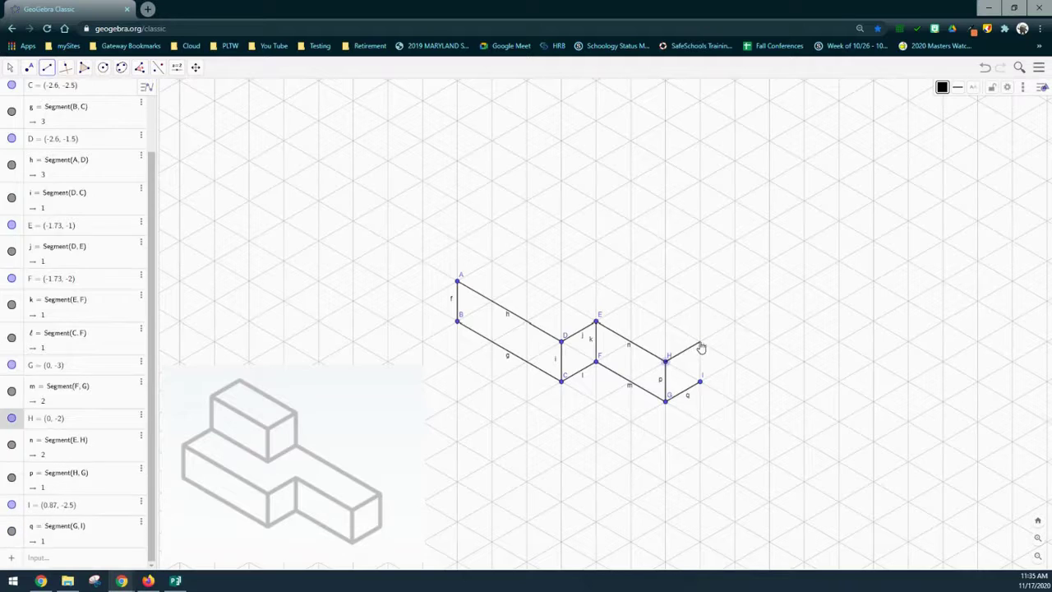
left_click(700, 341)
left_click(700, 340)
left_click(701, 383)
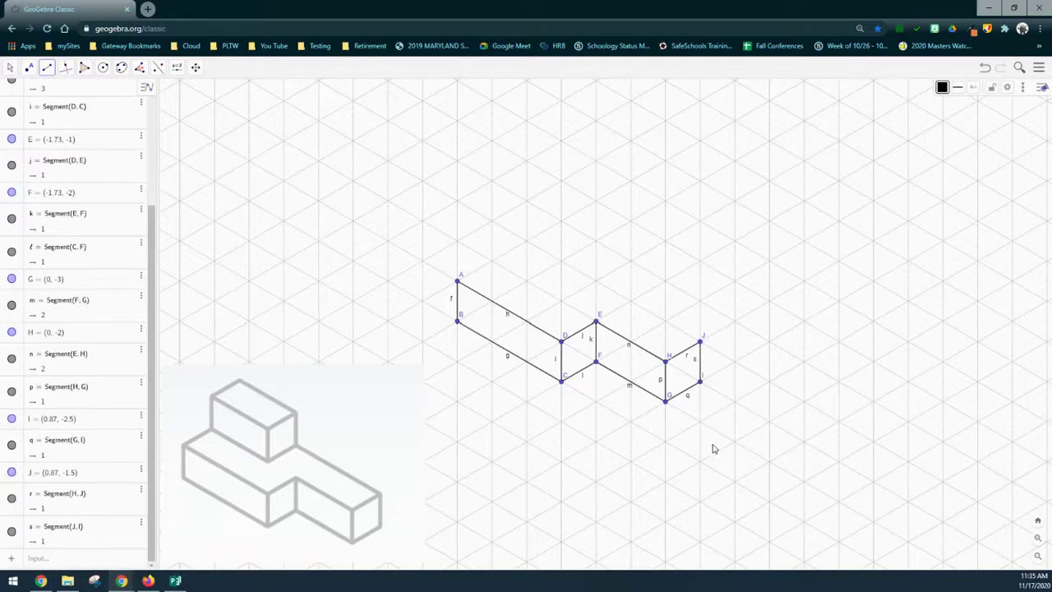
left_click(701, 340)
left_click(598, 283)
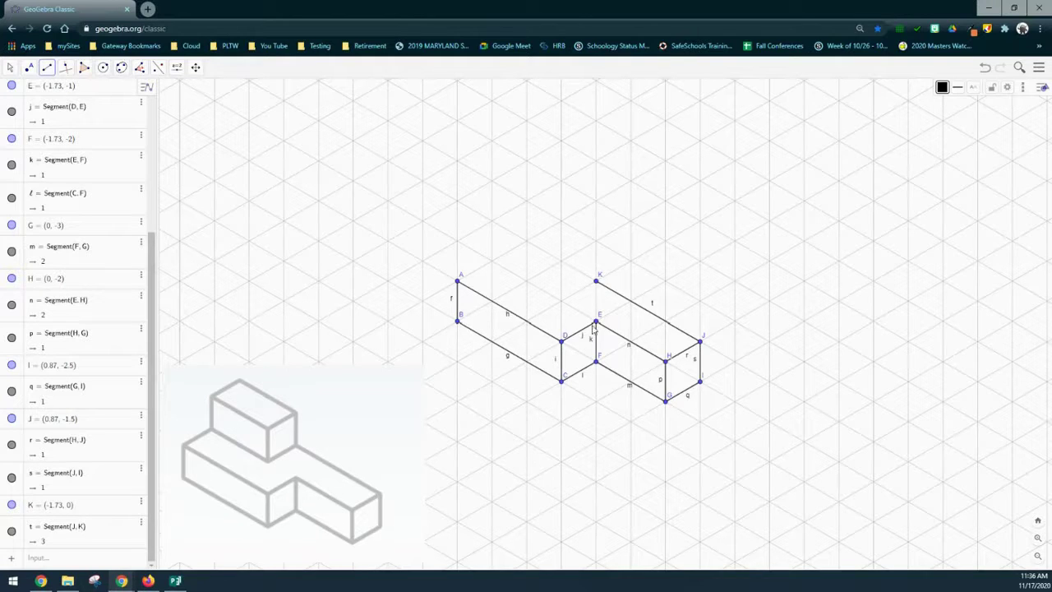
- Draw the raised step's edges K–L–M–A and L–N–O–K
left_click(596, 284)
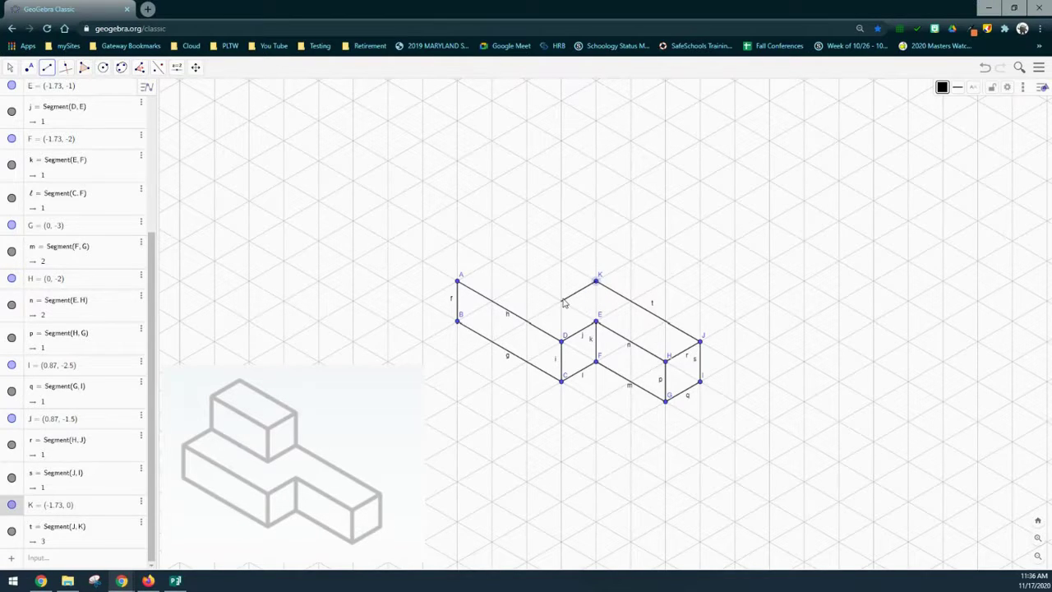
left_click(563, 301)
left_click(562, 302)
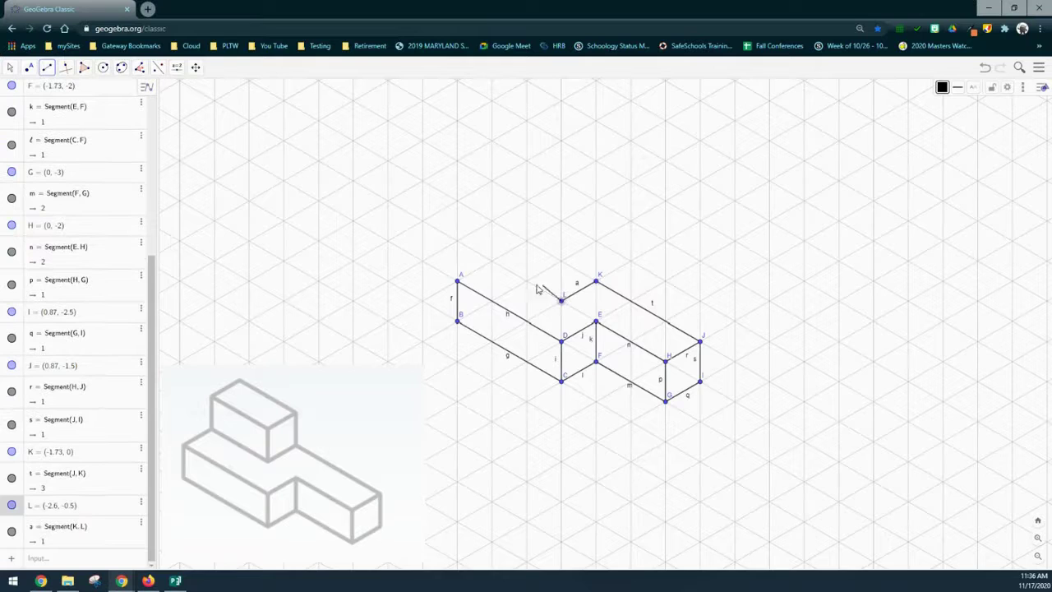
left_click(492, 262)
left_click(493, 263)
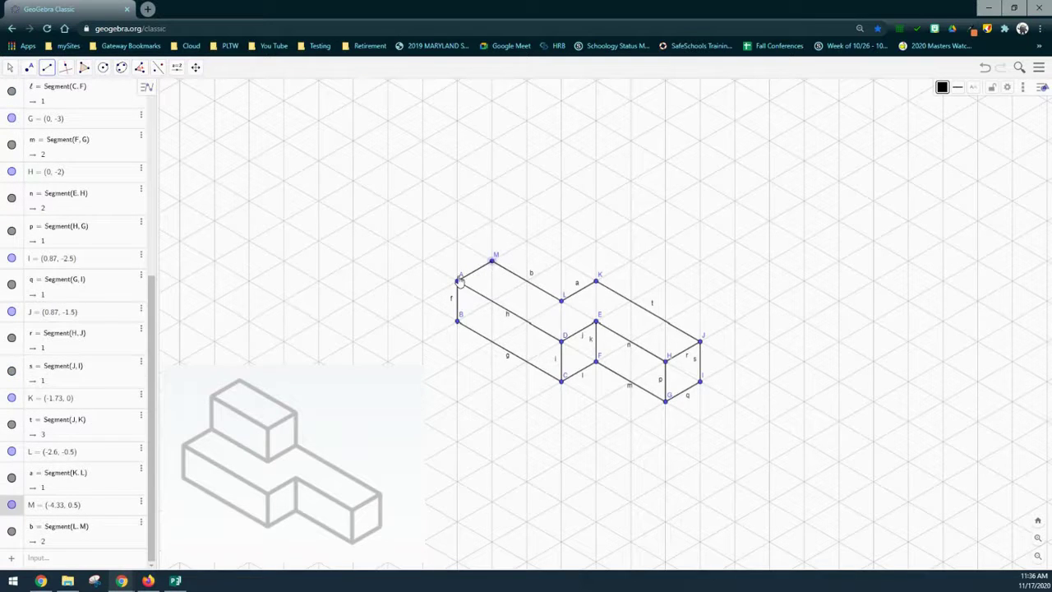
left_click(458, 282)
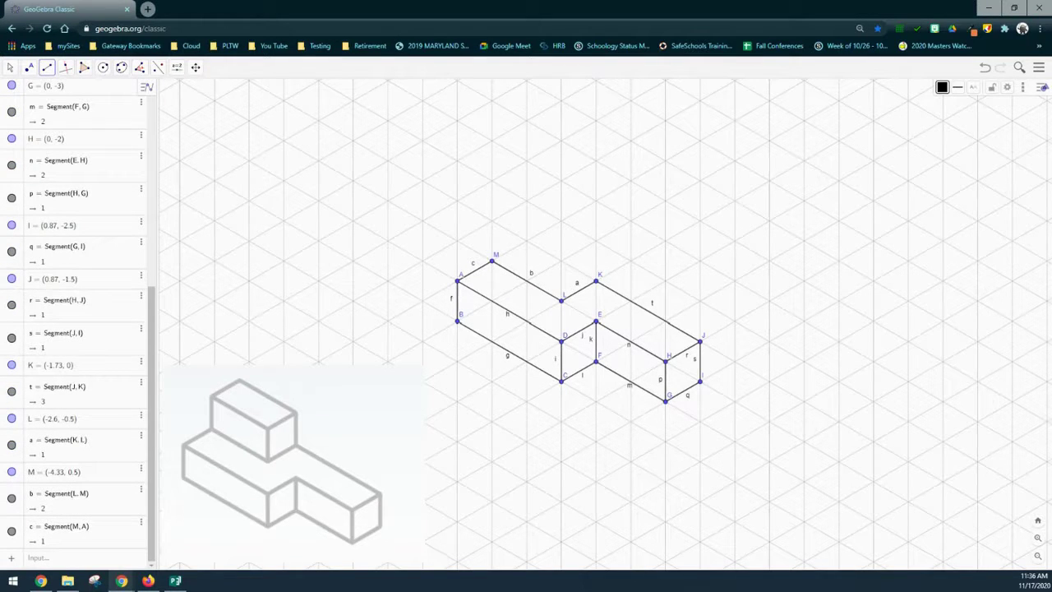
left_click(562, 302)
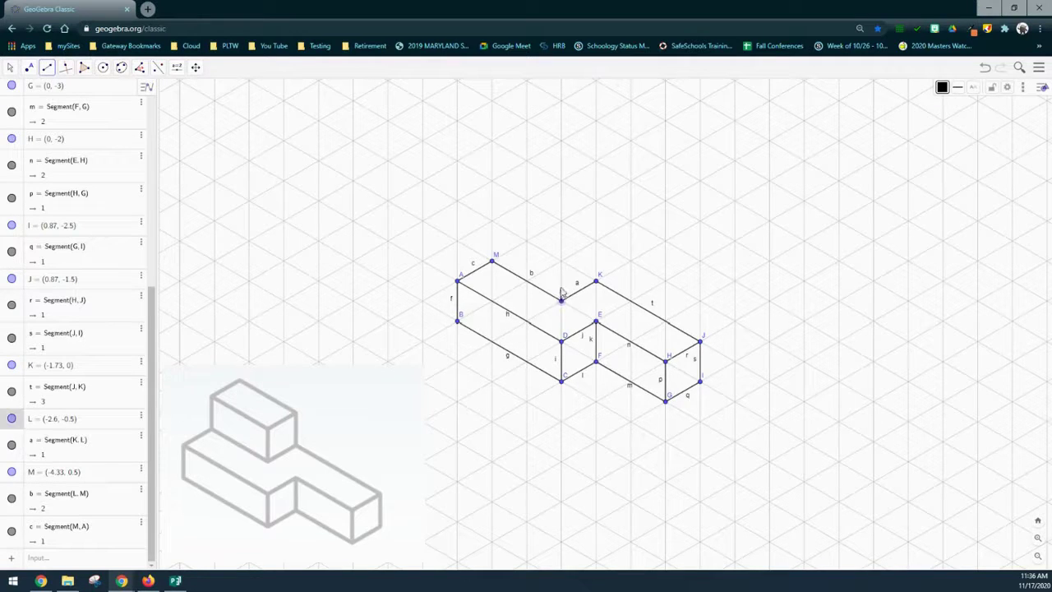
left_click(562, 261)
left_click(563, 261)
left_click(596, 241)
left_click(596, 240)
left_click(598, 281)
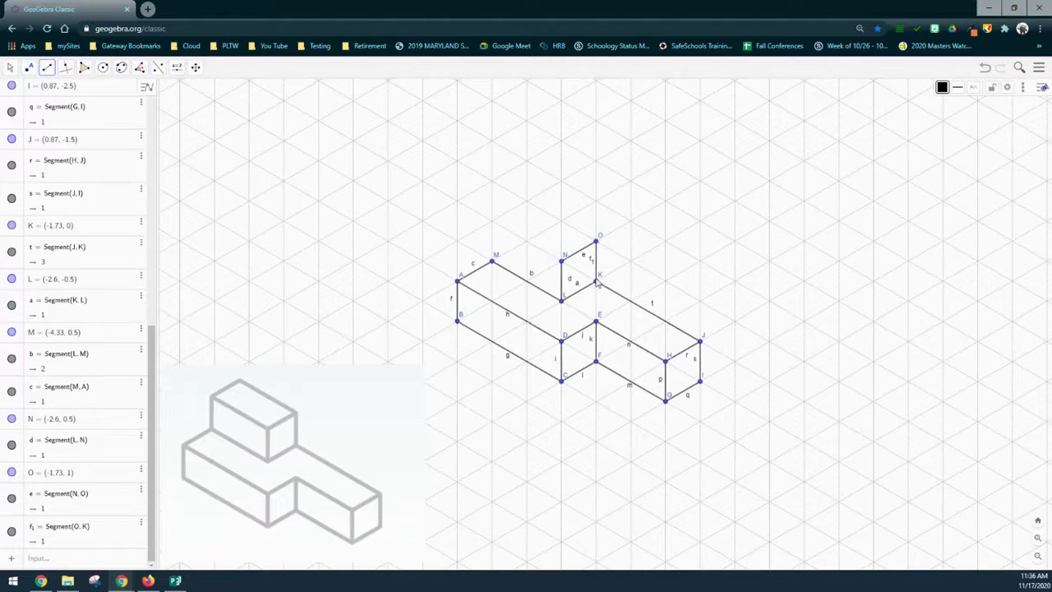
- Complete the top face with segments NP, MP, PQ and QO
left_click(492, 220)
left_click(491, 262)
left_click(493, 220)
left_click(492, 220)
left_click(528, 201)
left_click(596, 242)
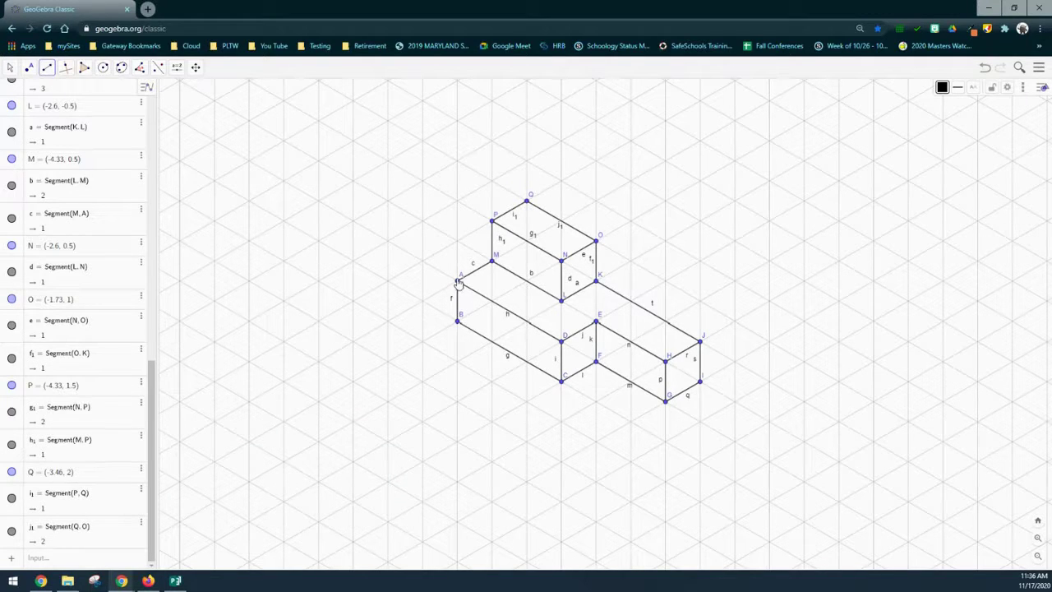
left_click(9, 68)
- Sort the Algebra view's objects by Object Type
left_click(26, 90)
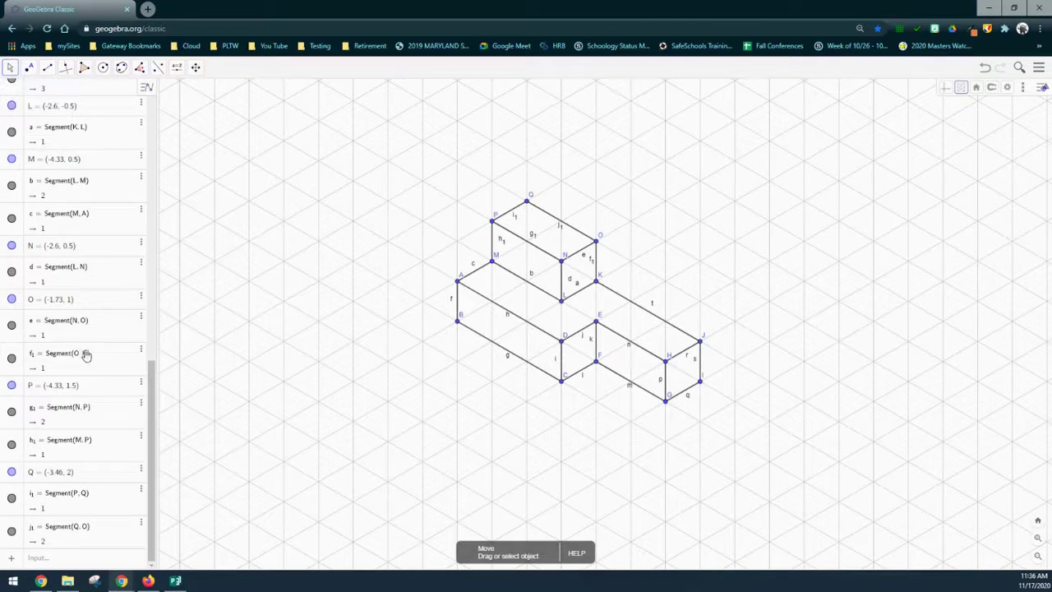
left_click_drag(150, 384, 146, 94)
left_click(146, 88)
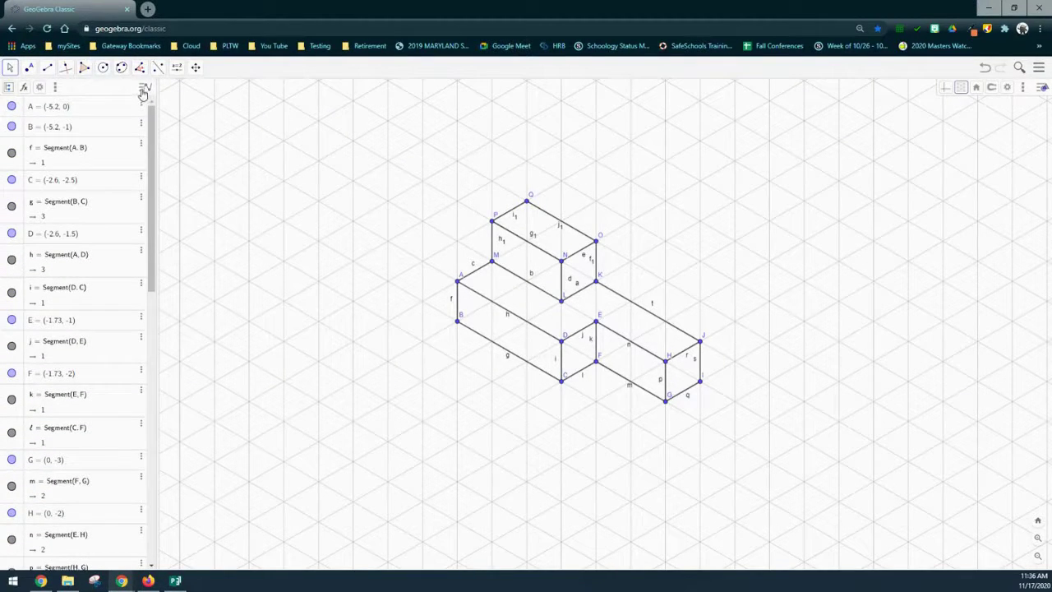
left_click(9, 88)
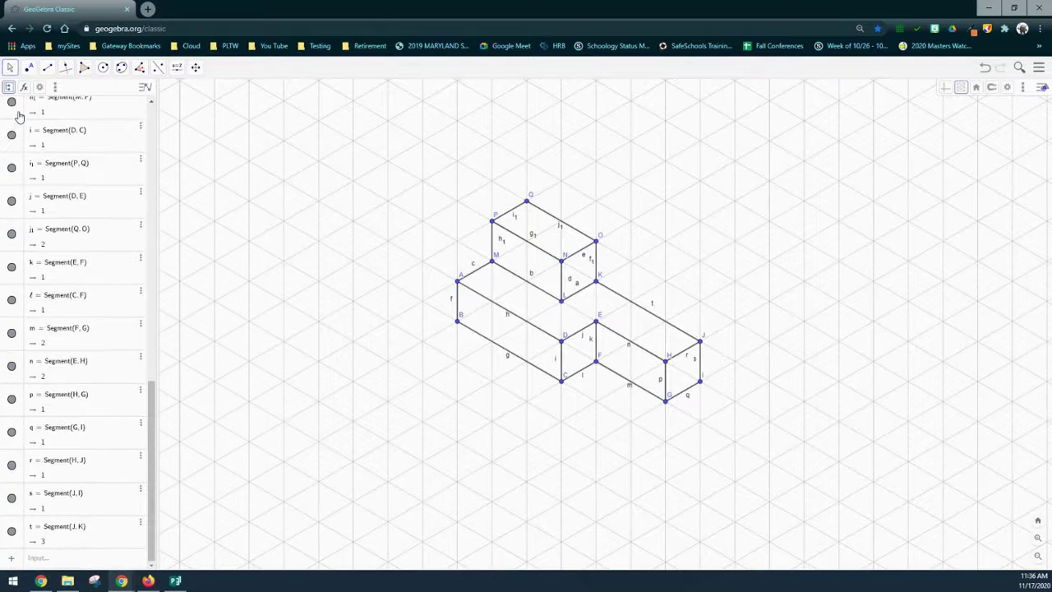
left_click_drag(148, 387, 140, 102)
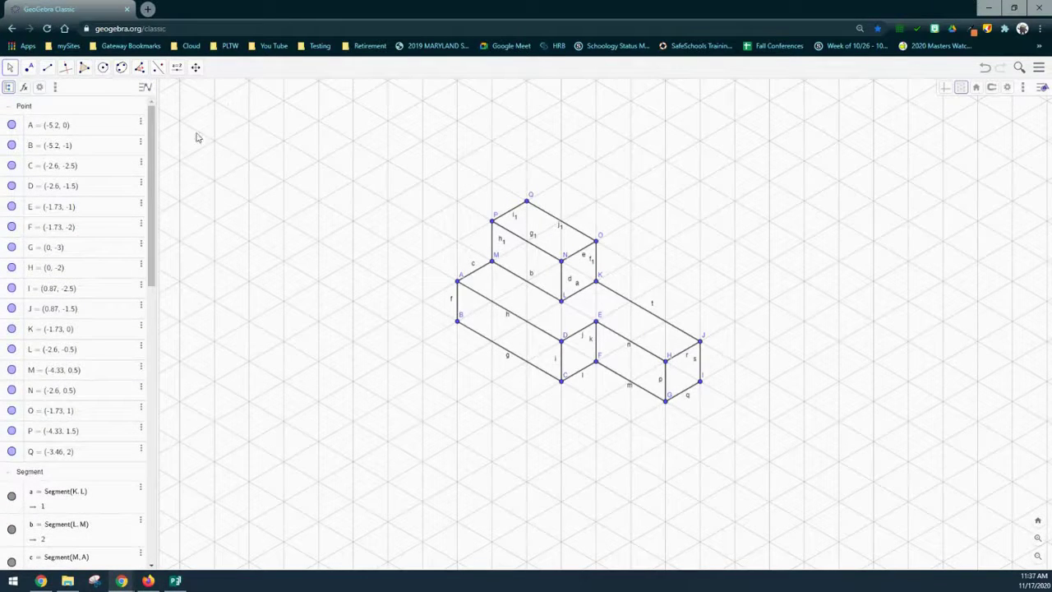
- Select all points, colour them black and set their point size to 1
left_click(24, 108)
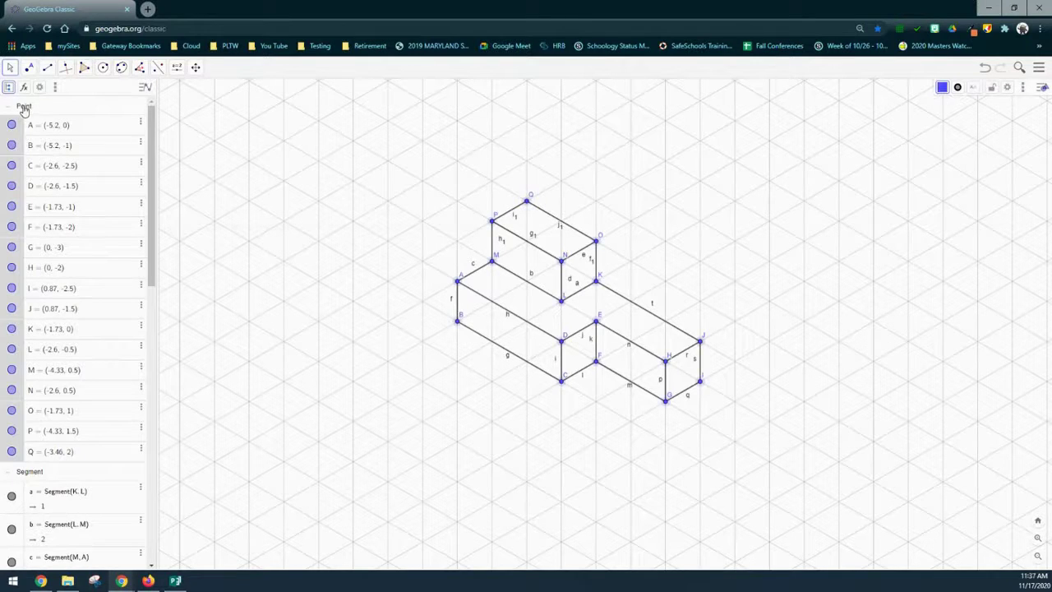
left_click(943, 88)
left_click(946, 119)
left_click(957, 87)
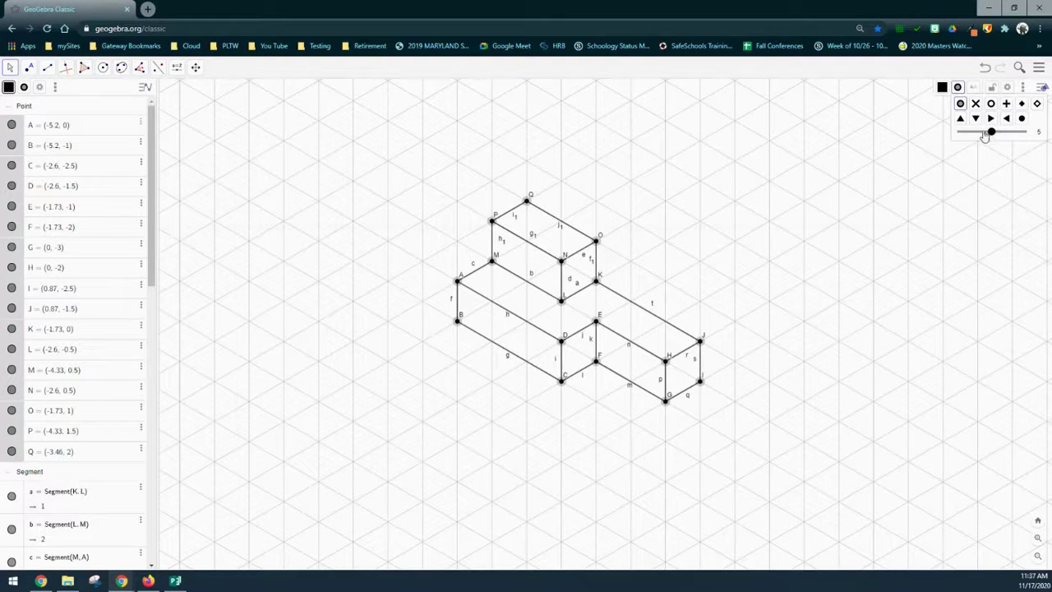
left_click_drag(991, 132, 962, 133)
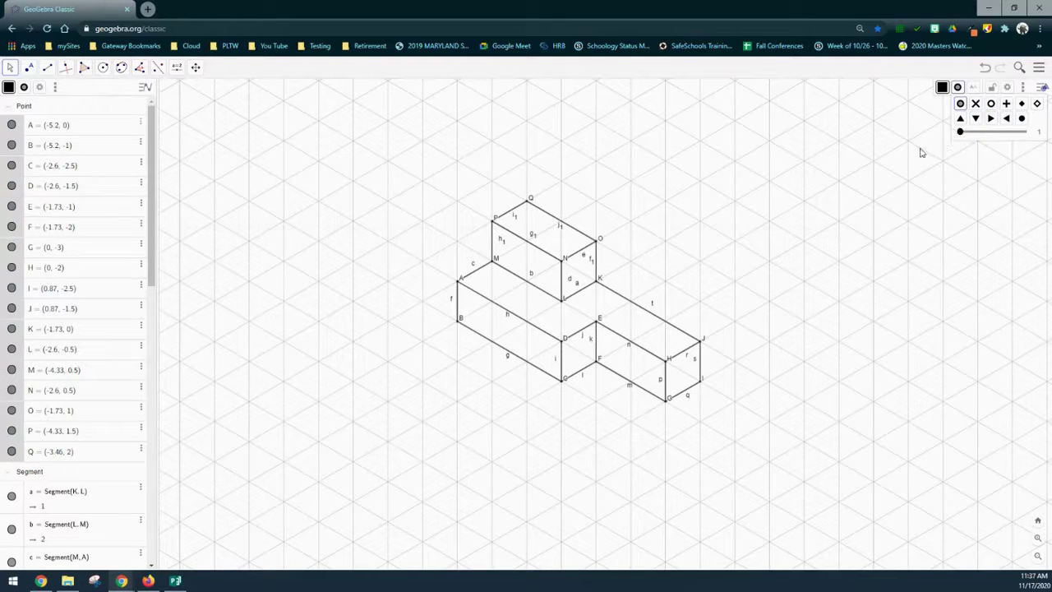
scroll(96, 402, "down", 2)
left_click(39, 317)
scroll(39, 321, "up", 2)
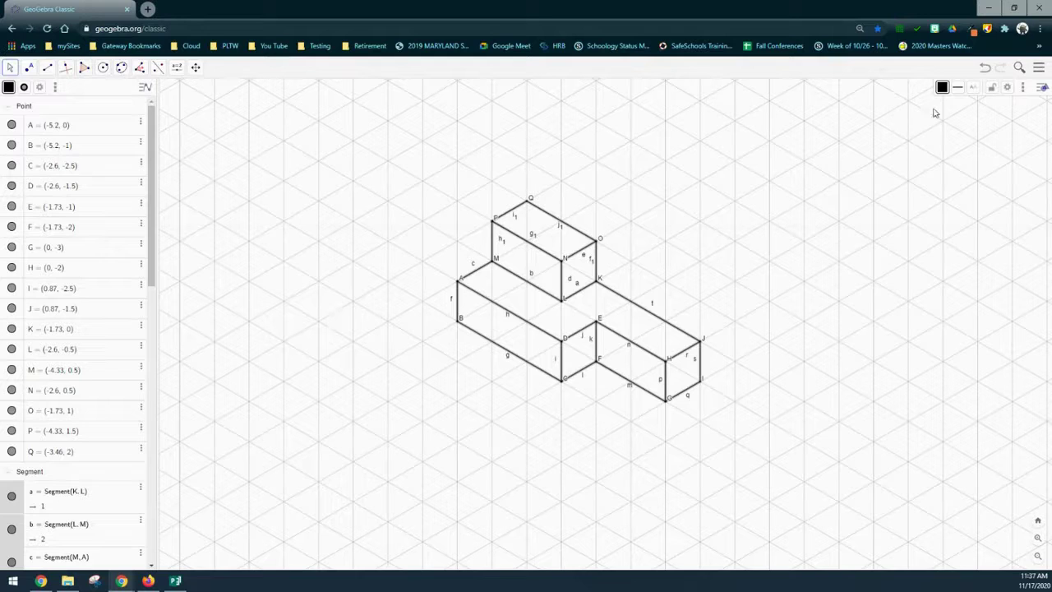
- Set the labels of all segments and all points to Hidden
left_click(973, 89)
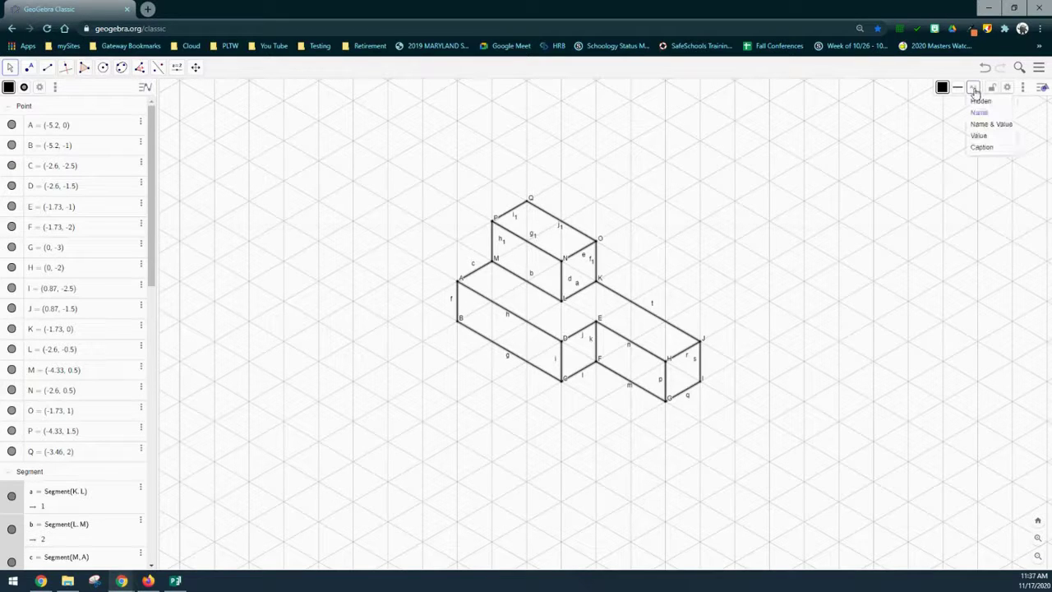
left_click(982, 101)
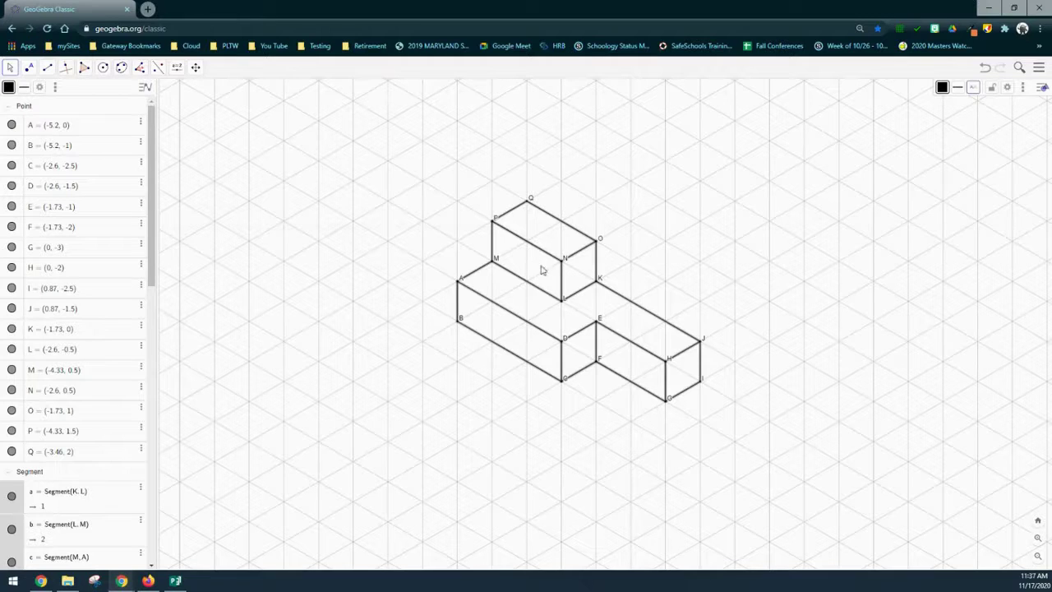
scroll(107, 296, "down", 5)
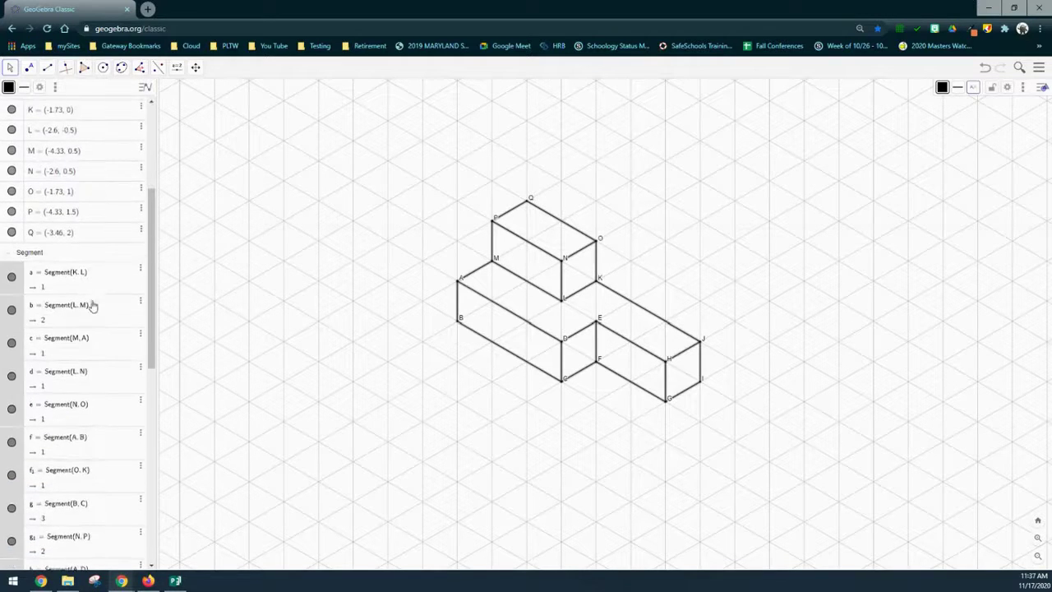
scroll(94, 306, "up", 5)
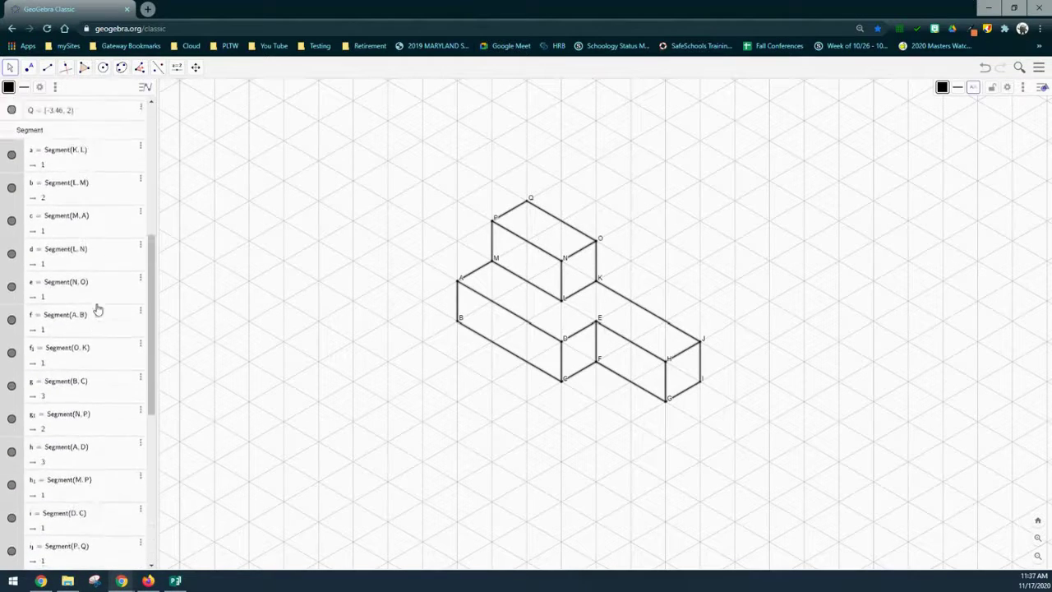
scroll(97, 304, "up", 2)
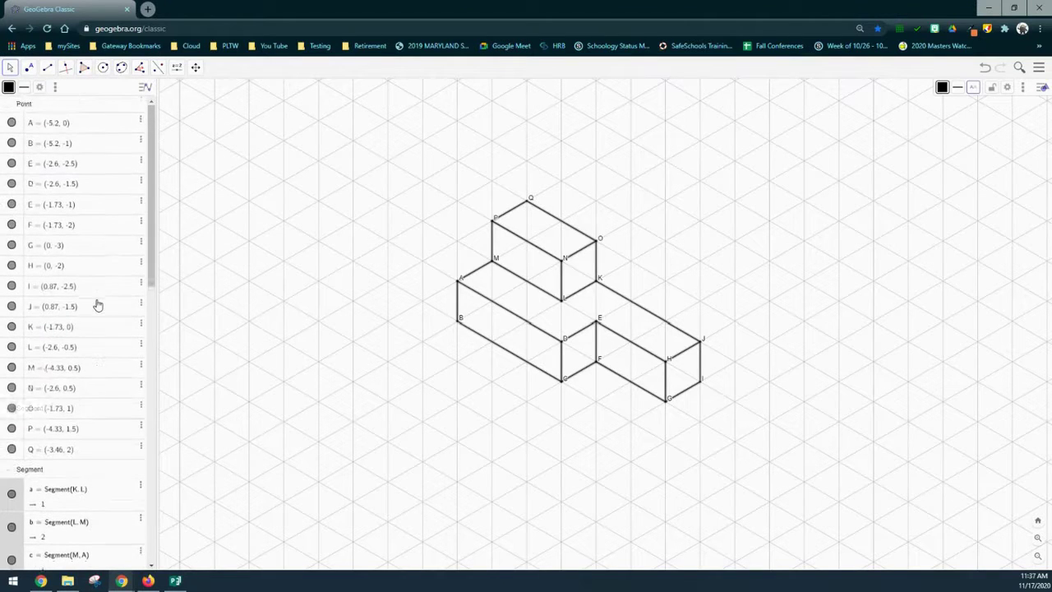
left_click(38, 111)
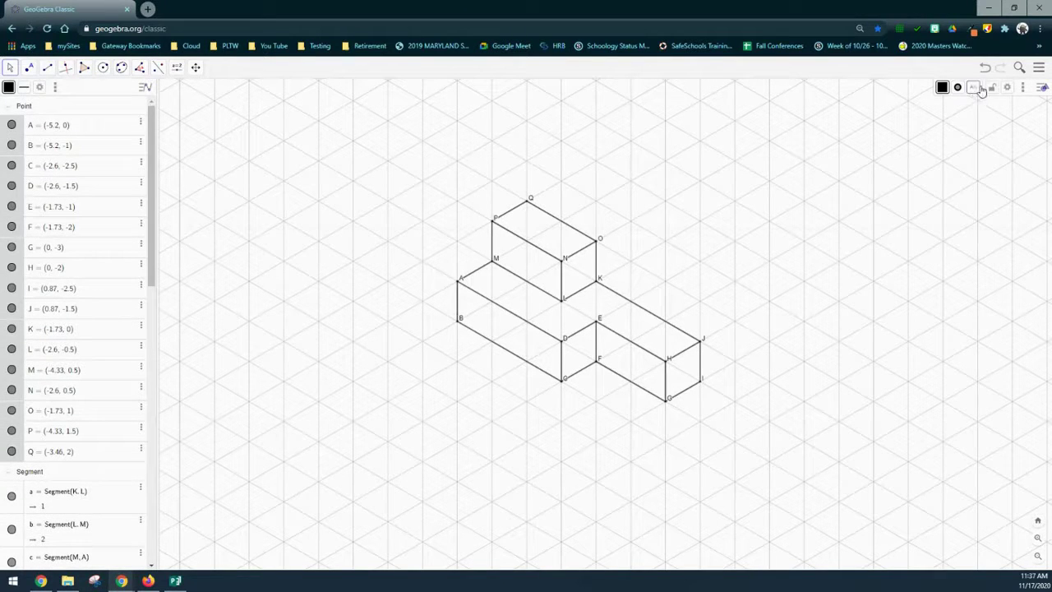
left_click(976, 88)
left_click(976, 99)
- Choose No Grid in the graphics style bar to leave a plain white canvas
left_click(1041, 91)
left_click(1043, 92)
left_click(10, 69)
left_click(6, 92)
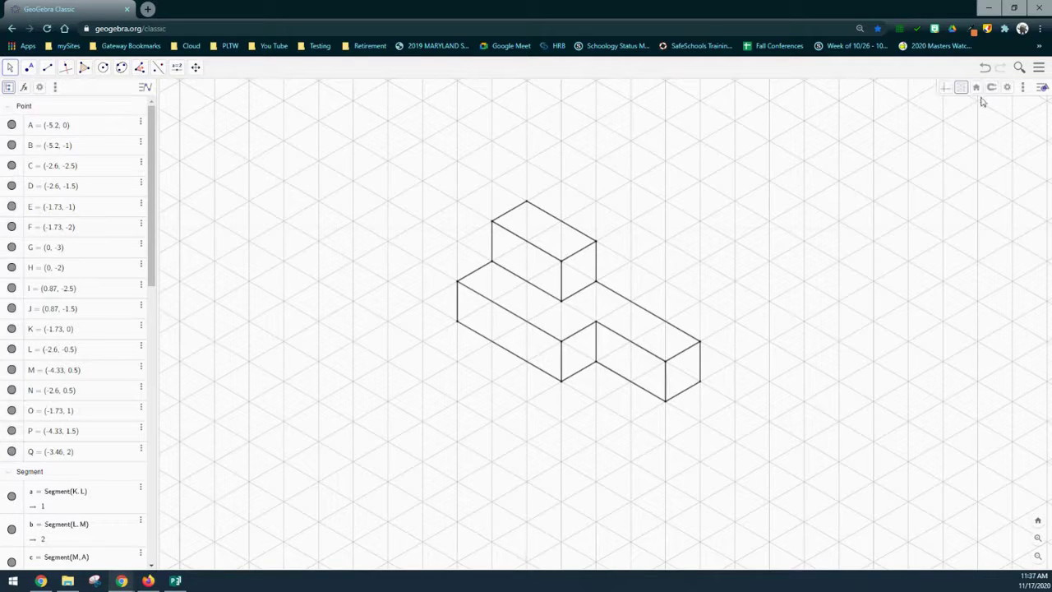
left_click(963, 104)
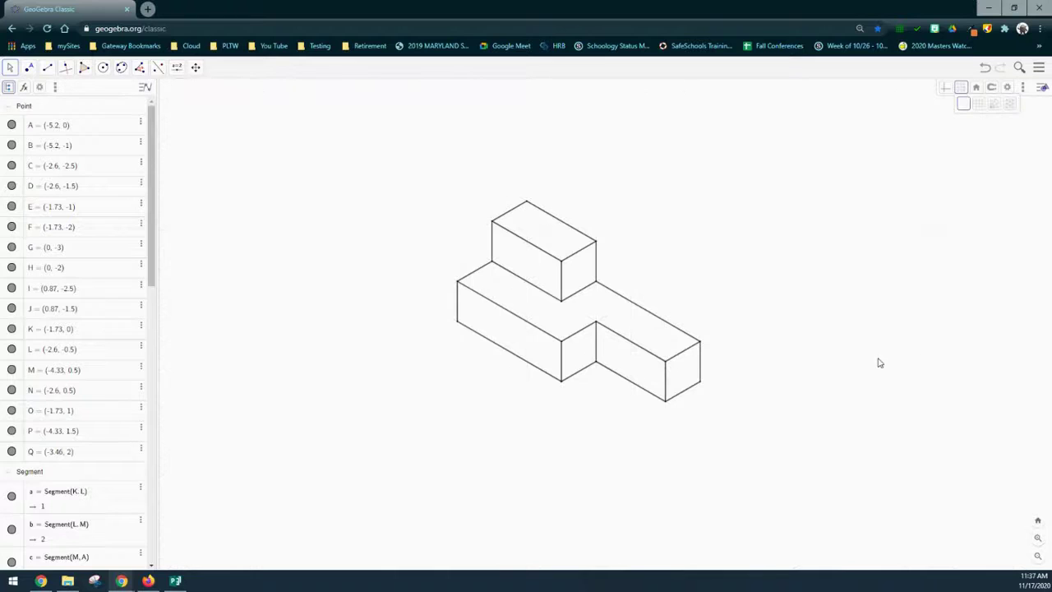